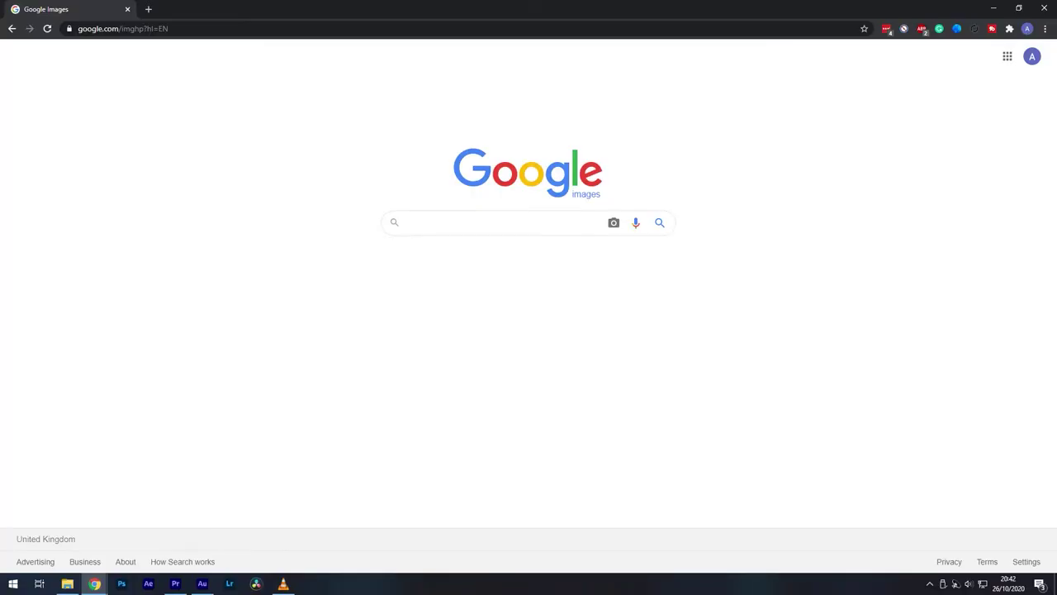
Search Google Images for 'avengers end game poster' and preview three Endgame poster results.
type("avengers end game poster")
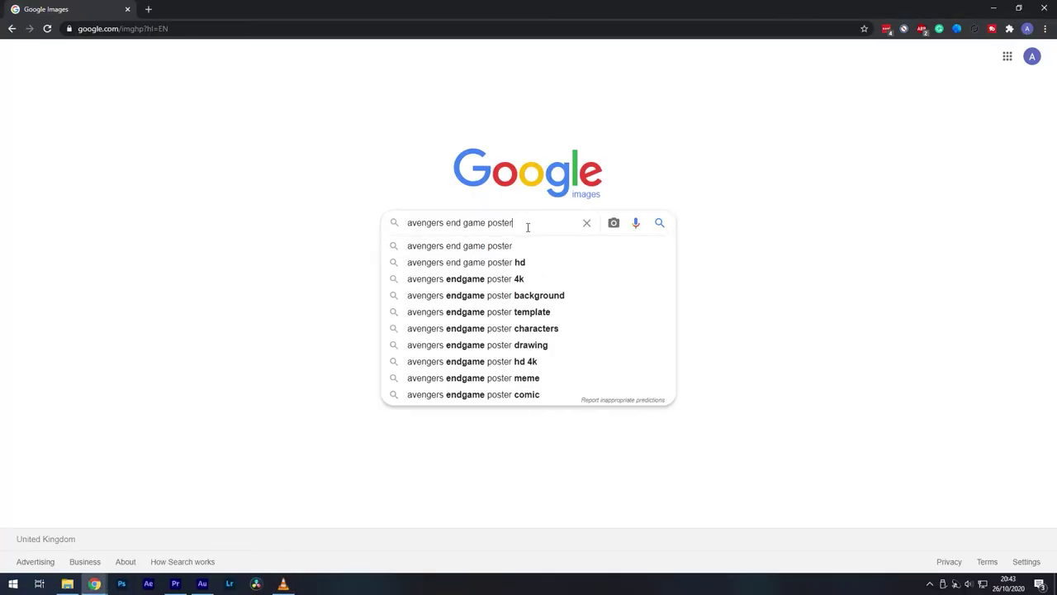
key("Return")
scroll(527, 227, "down", 2)
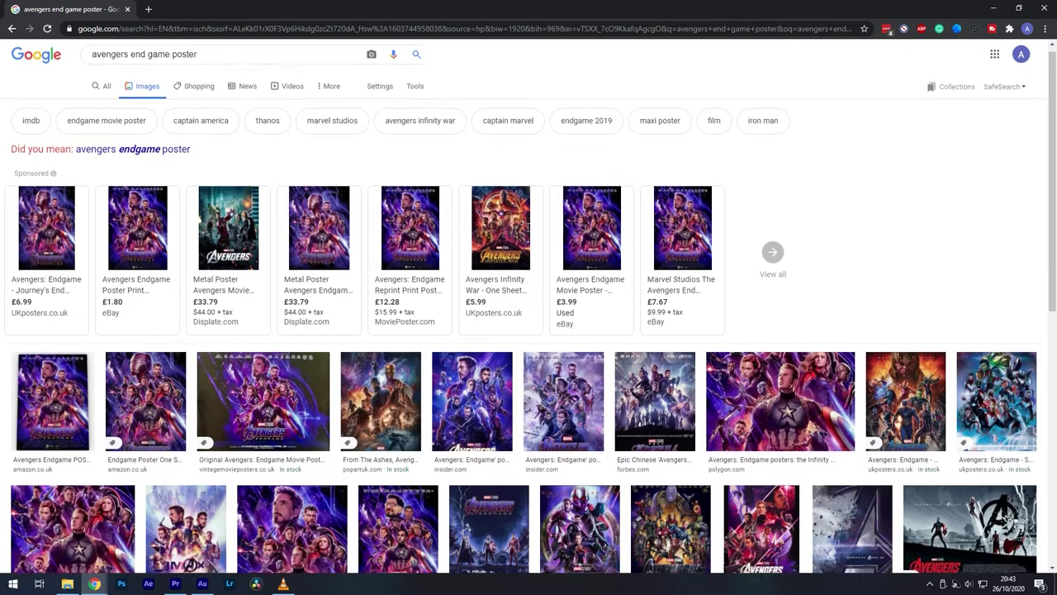
left_click(169, 285)
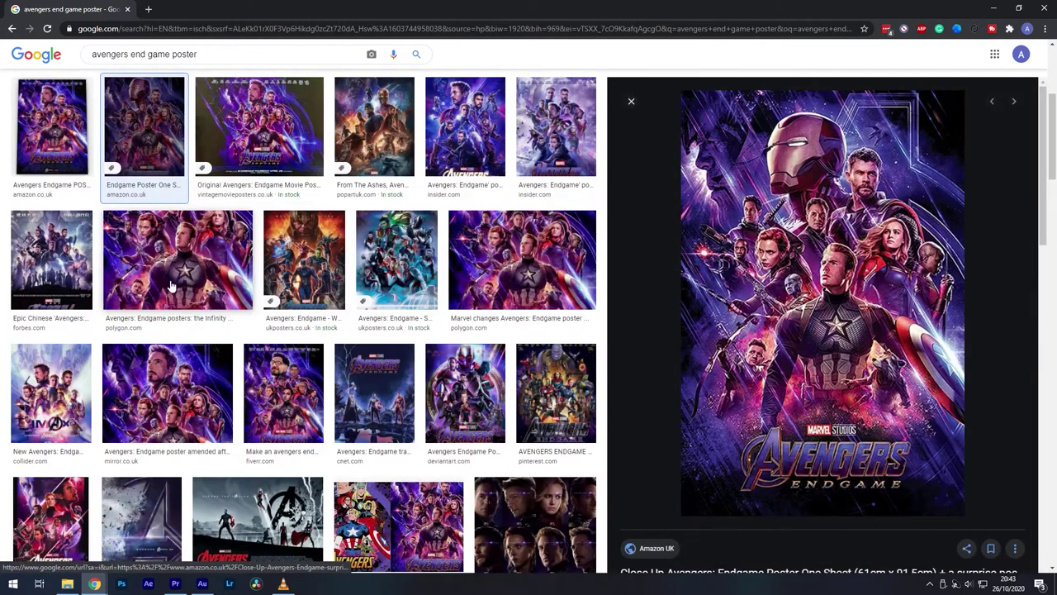
left_click(306, 263)
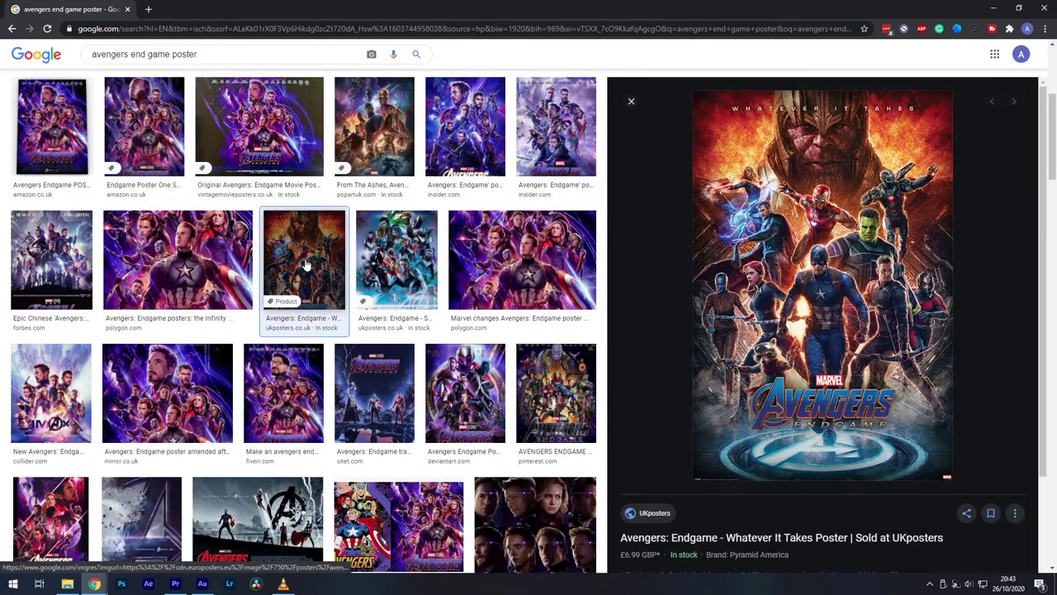
left_click(392, 256)
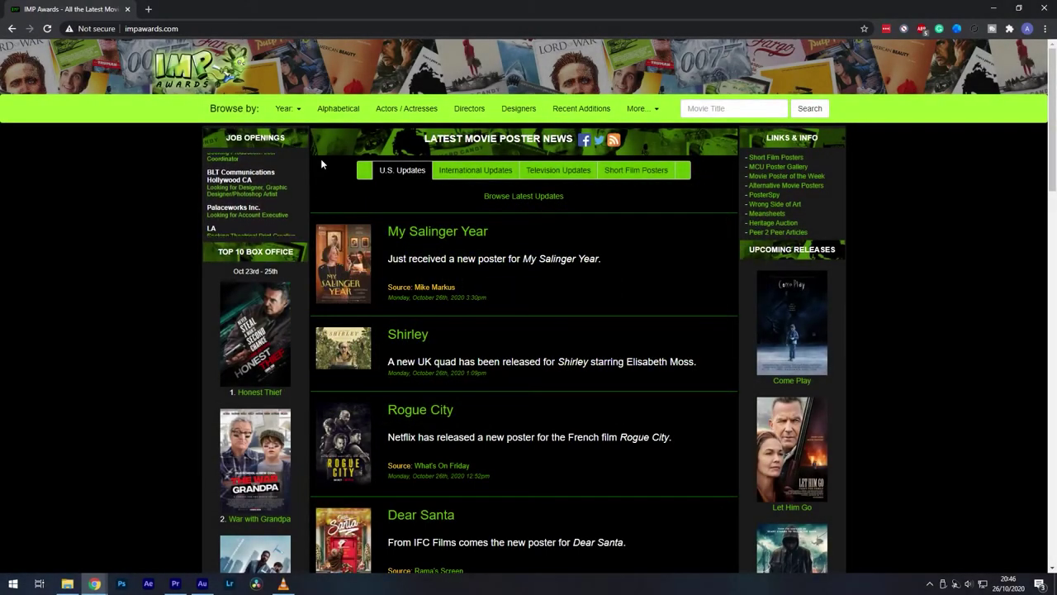
Open the extra-large Free Guy poster from the 2020 gallery's F listing.
left_click(288, 110)
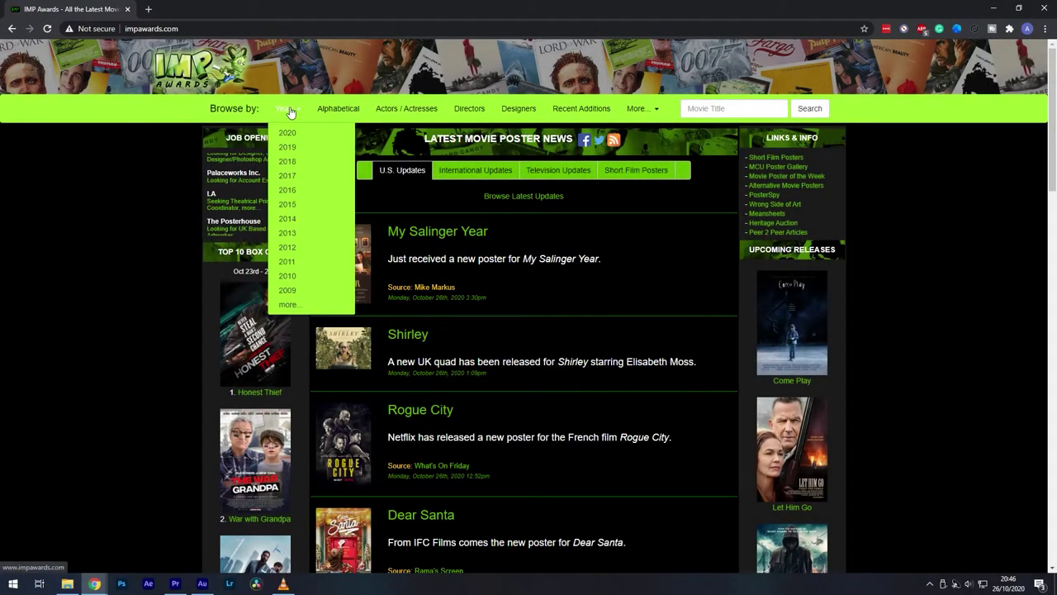
left_click(295, 304)
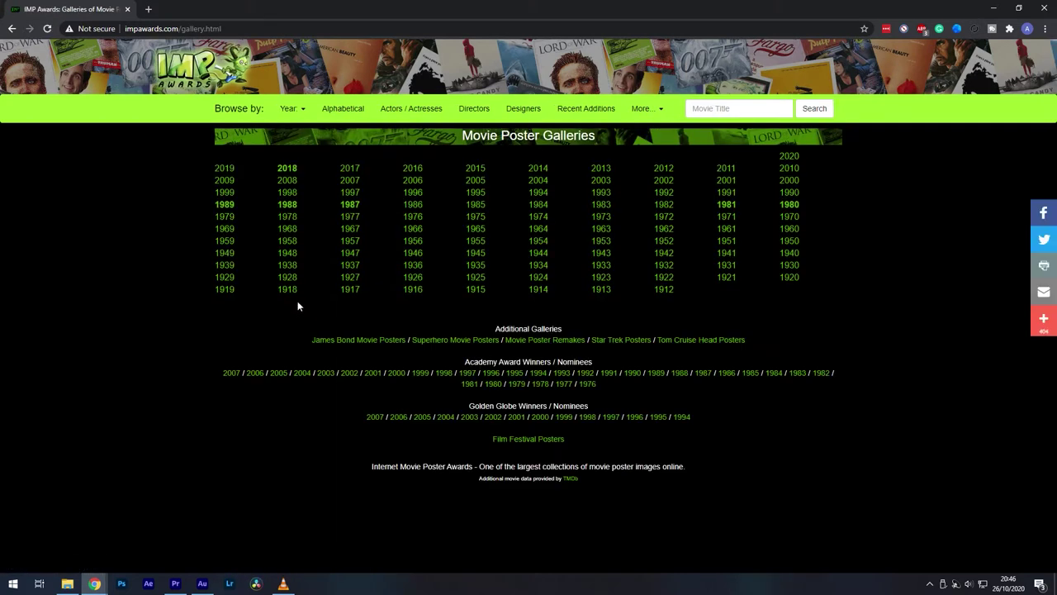
left_click(288, 110)
left_click(289, 134)
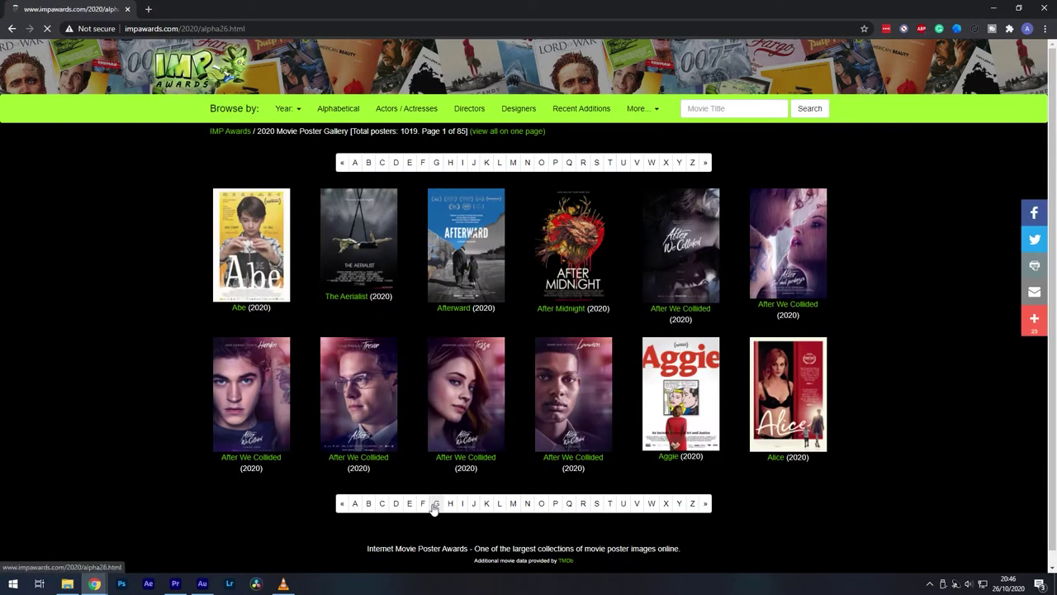
left_click(423, 503)
left_click(252, 248)
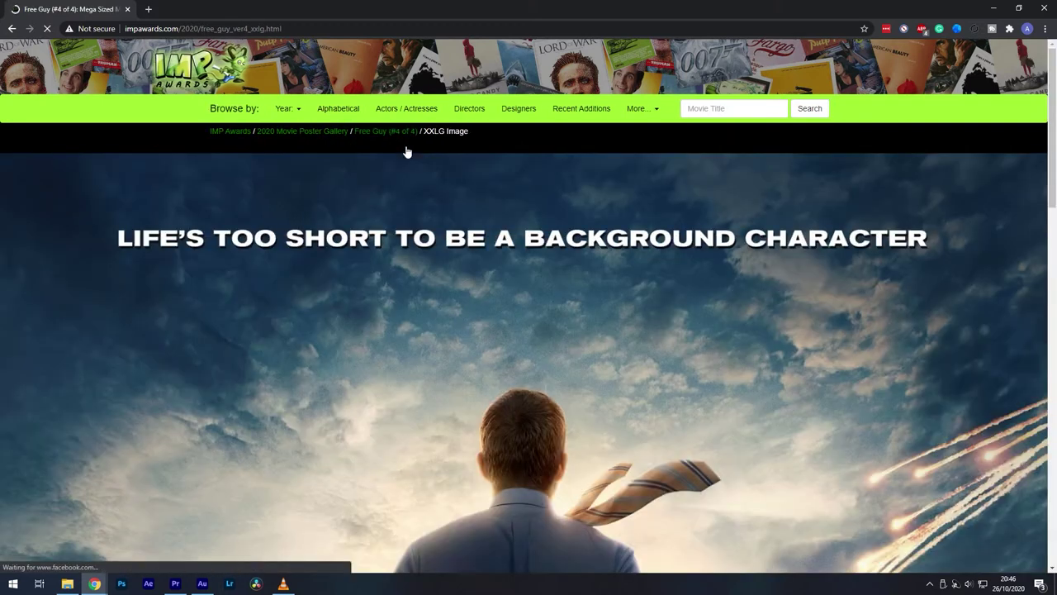
Scroll down through the full extra-large Free Guy poster.
scroll(406, 152, "down", 3)
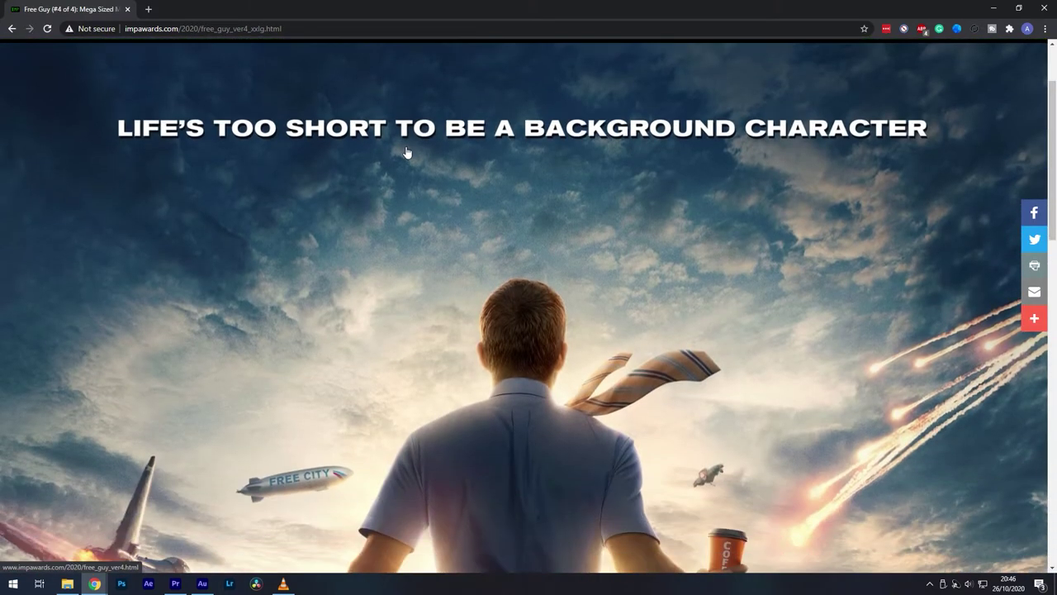
scroll(407, 152, "down", 3)
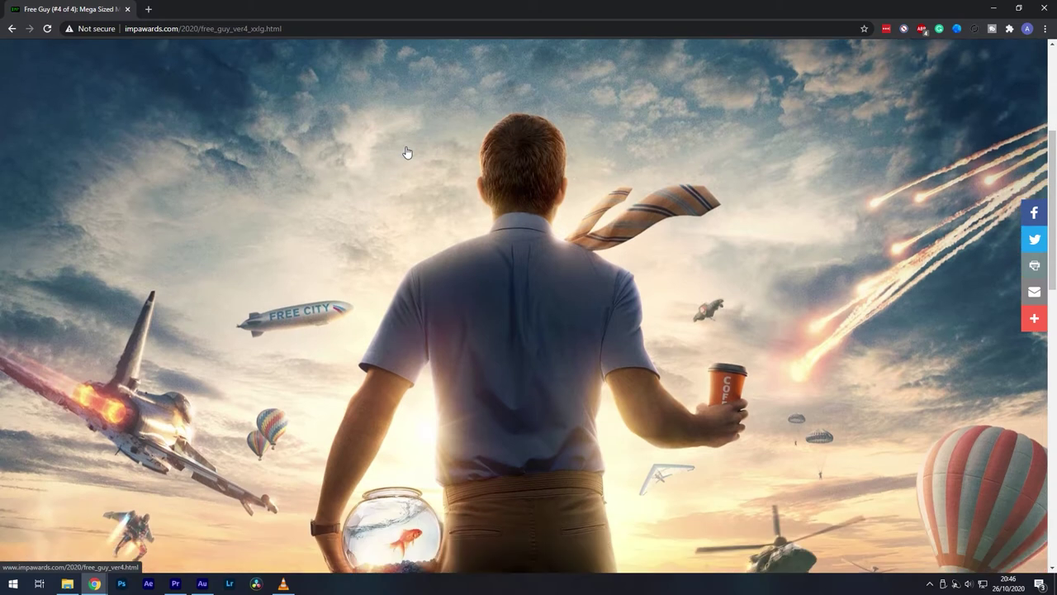
scroll(407, 152, "down", 2)
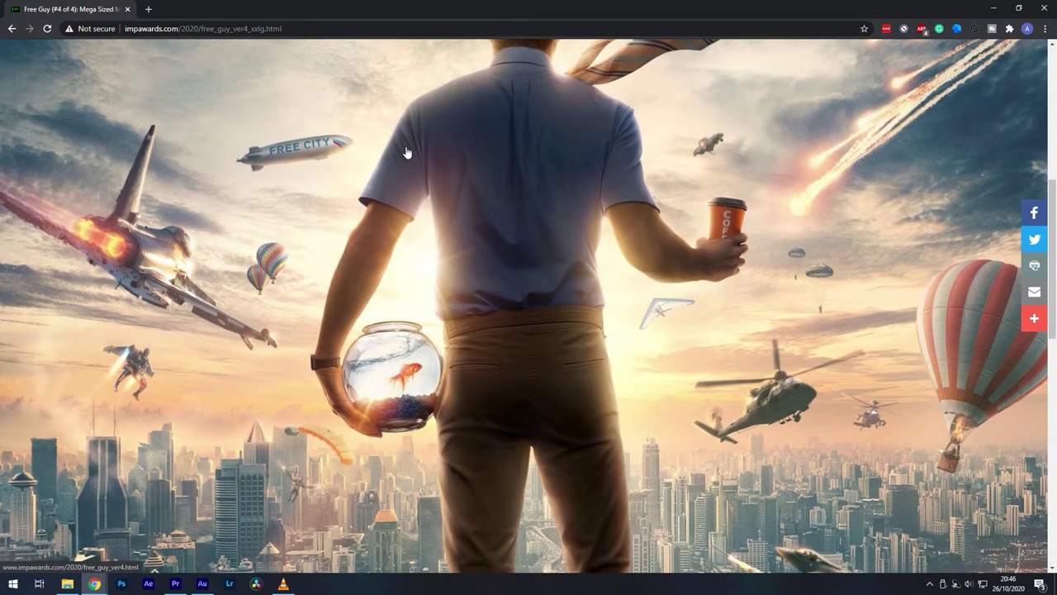
scroll(407, 152, "down", 1)
scroll(406, 152, "down", 2)
scroll(407, 152, "down", 1)
scroll(407, 152, "down", 2)
scroll(407, 152, "down", 3)
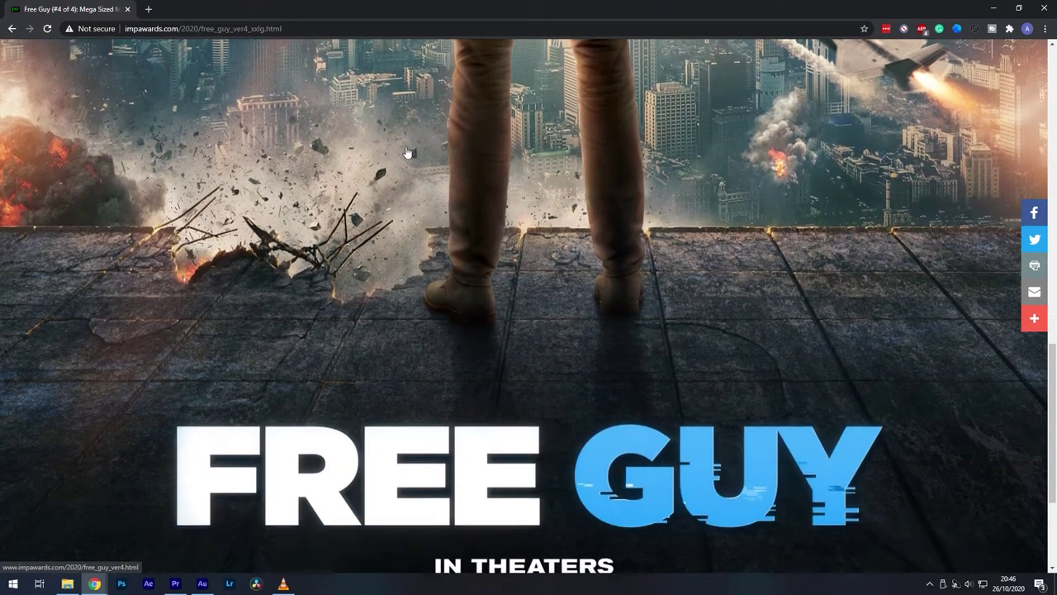
scroll(406, 152, "down", 2)
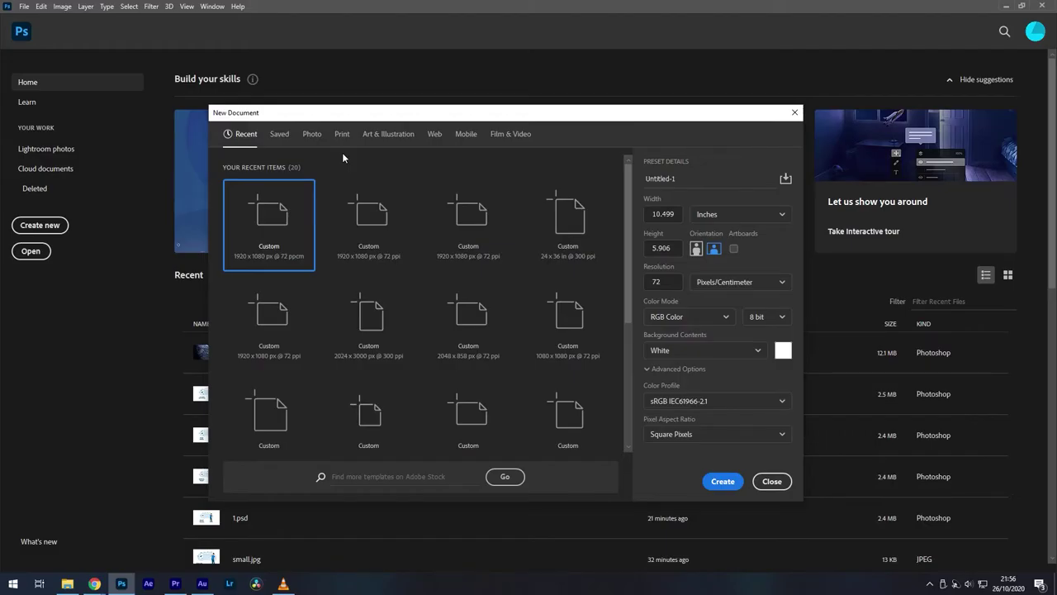
Create a 24 × 36 in, 300 ppi, CMYK Color print document (7200 × 10800 px).
left_click(343, 137)
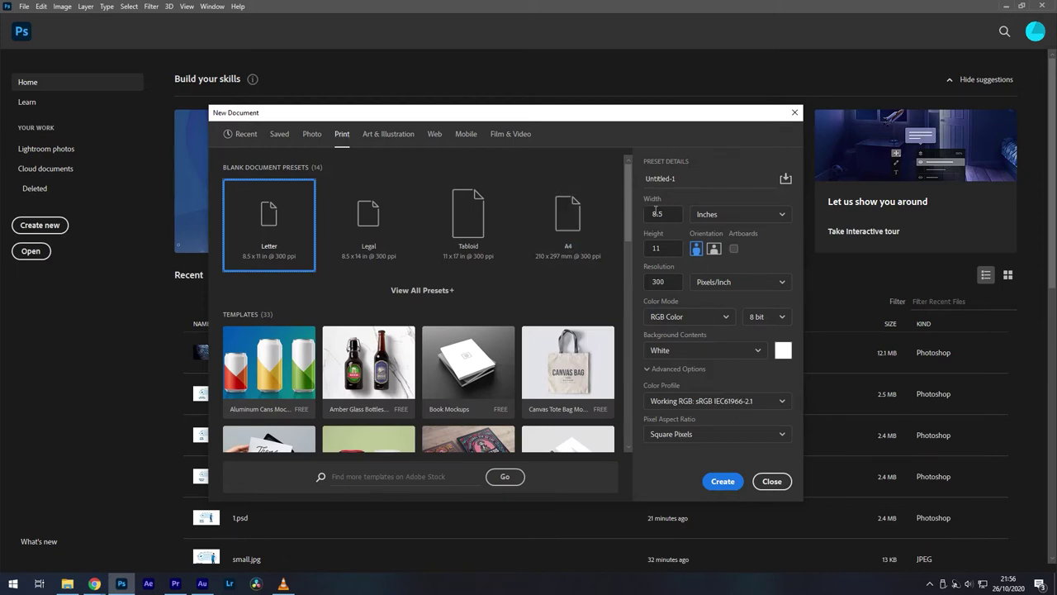
left_click_drag(674, 218, 627, 218)
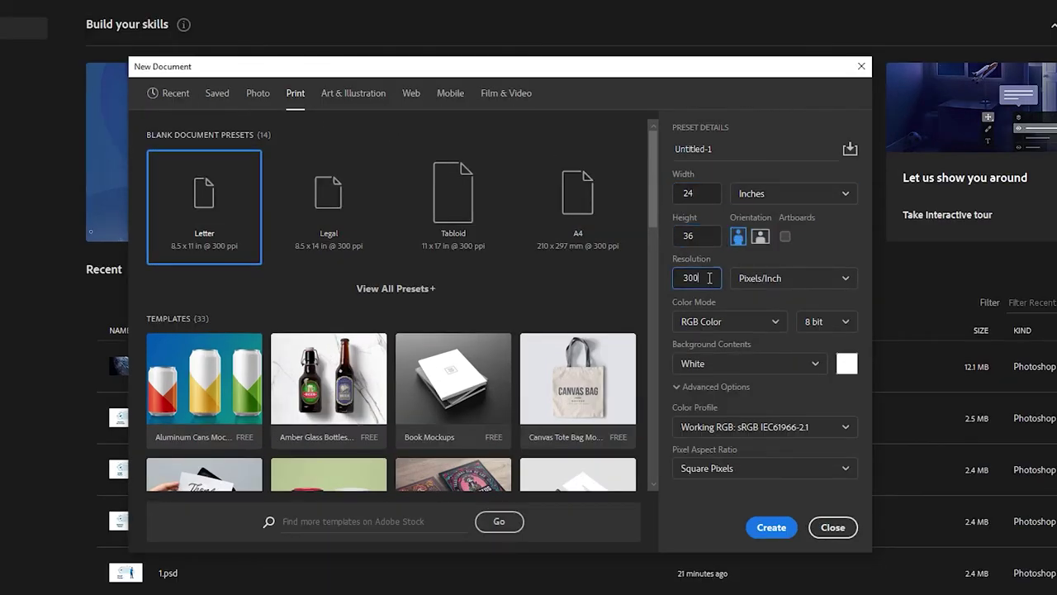
left_click(749, 325)
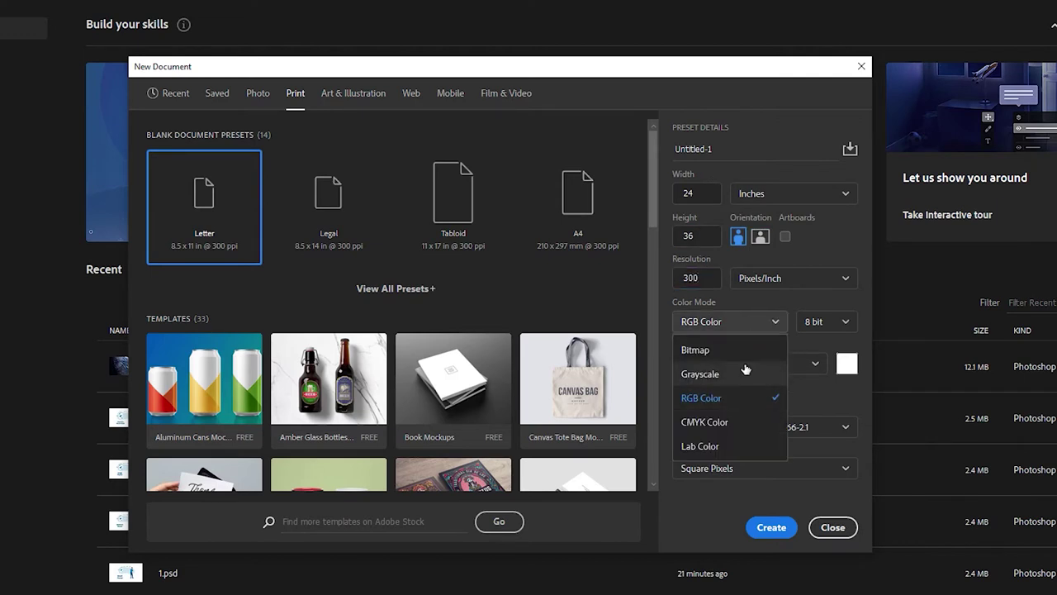
left_click(735, 426)
left_click(772, 527)
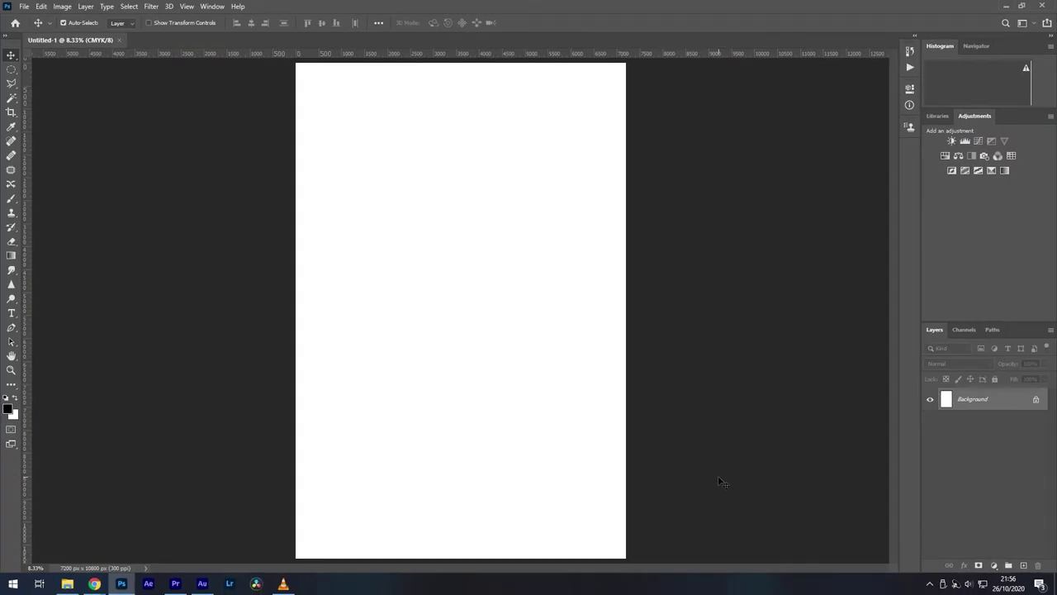
Save the blank document as Poster.psb in Large Document Format.
left_click(24, 6)
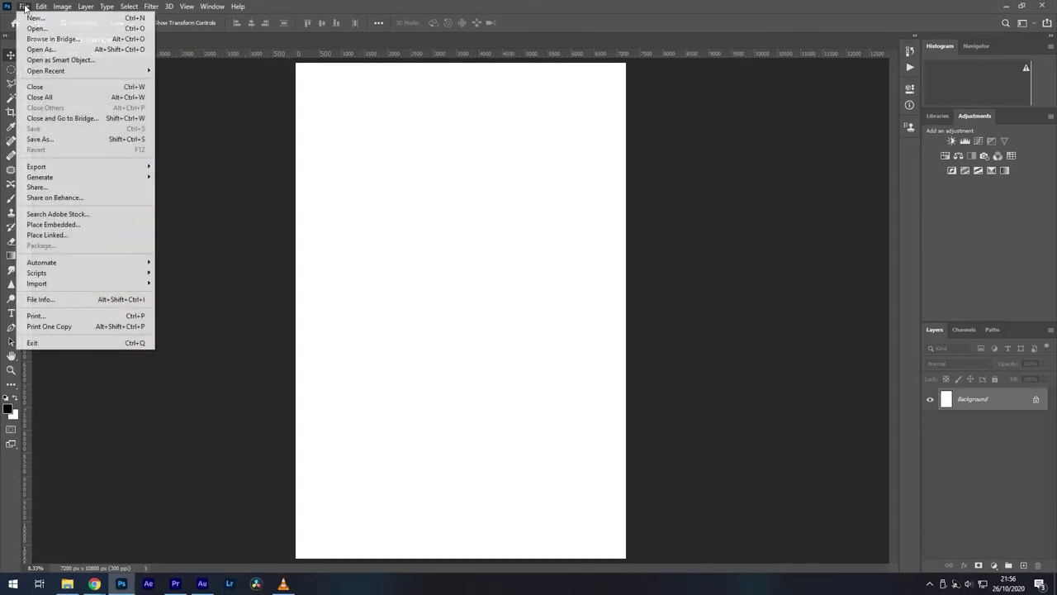
left_click(76, 139)
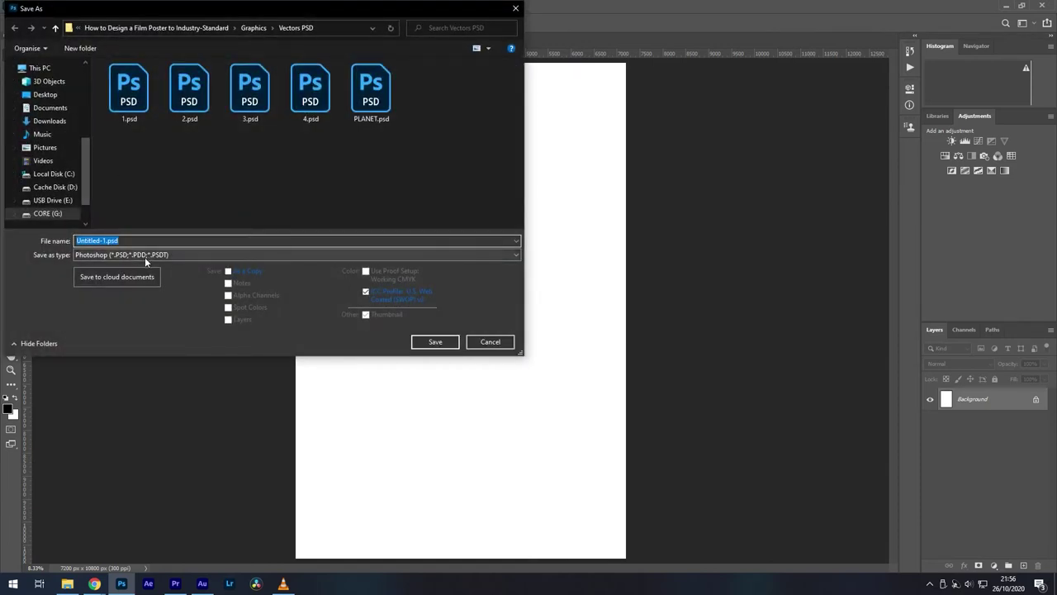
left_click(145, 255)
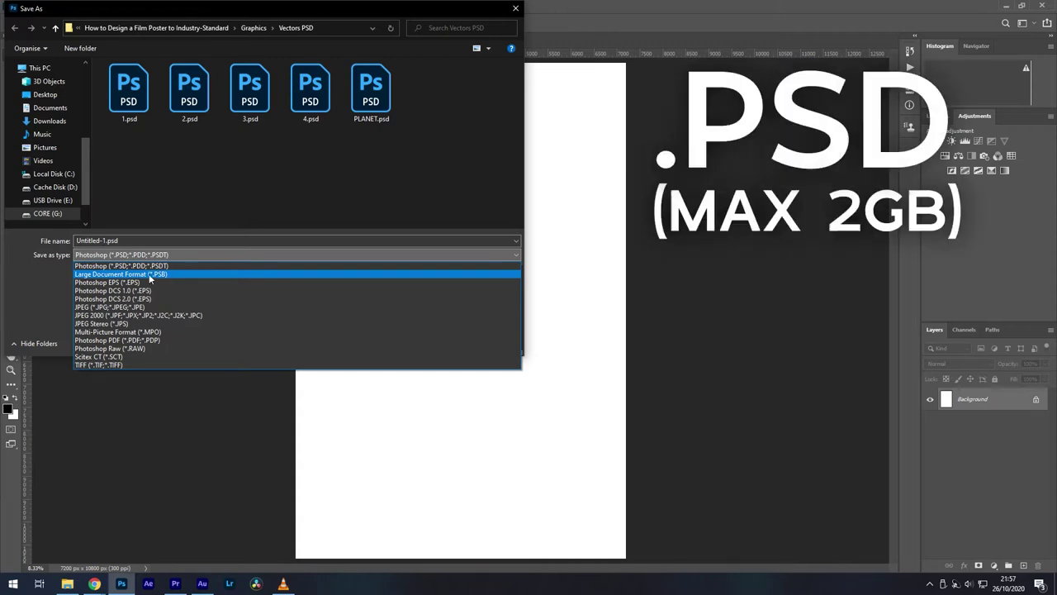
left_click(165, 273)
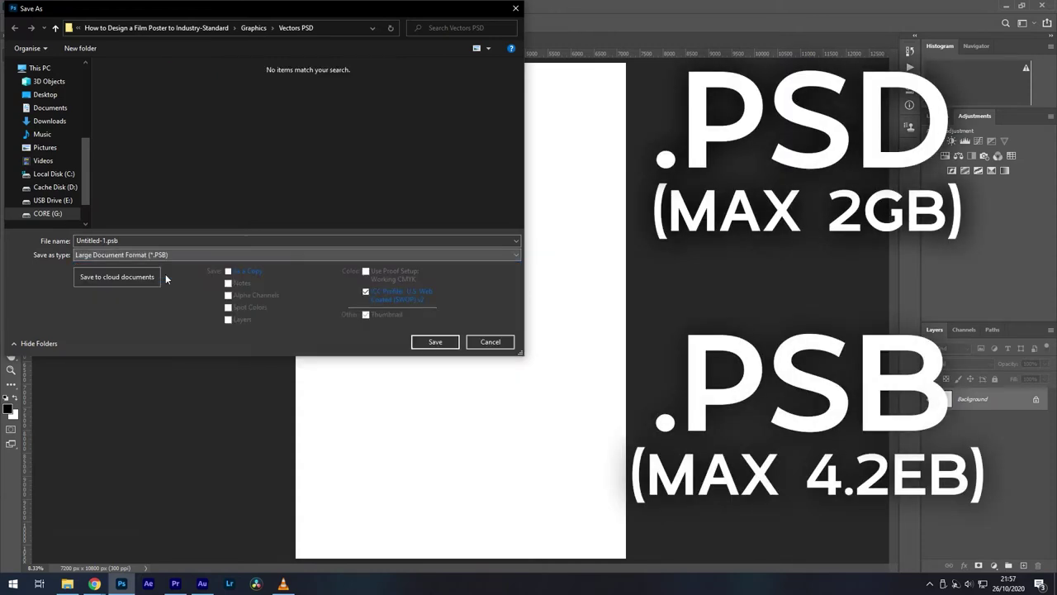
double_click(135, 240)
type("Pos")
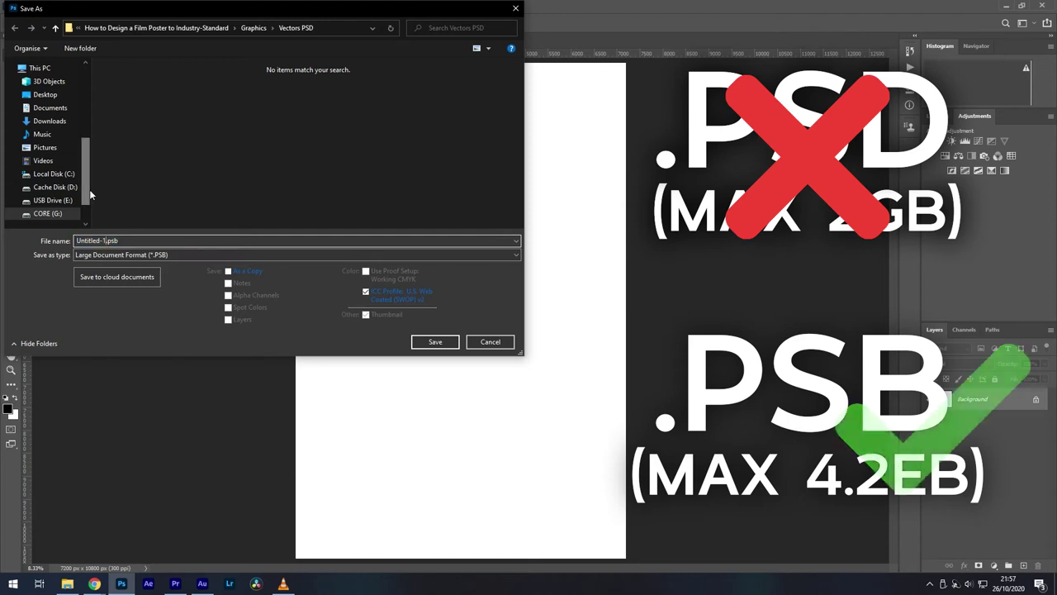
type("ter")
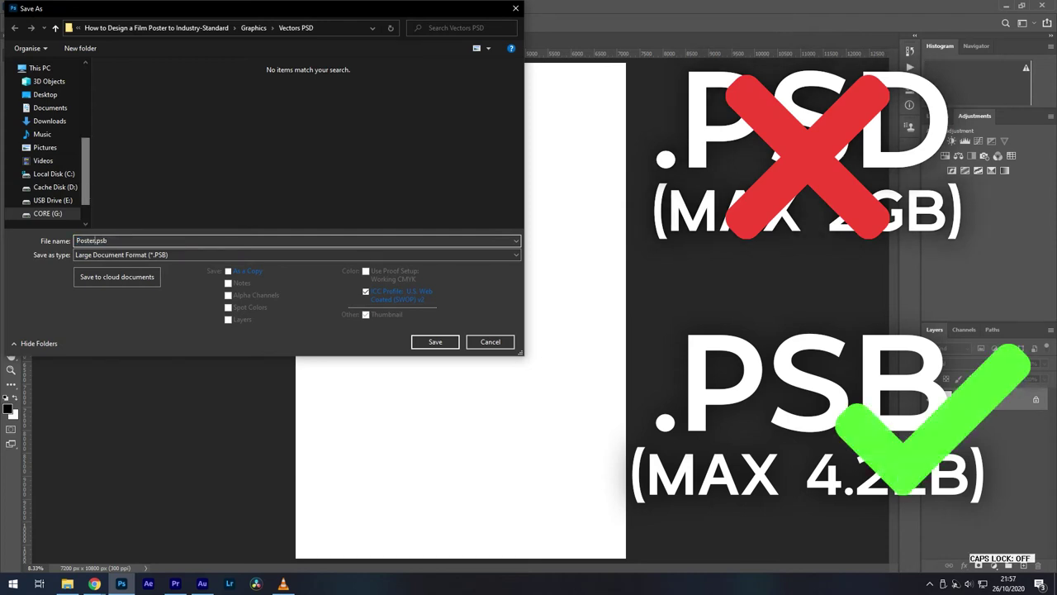
left_click(420, 344)
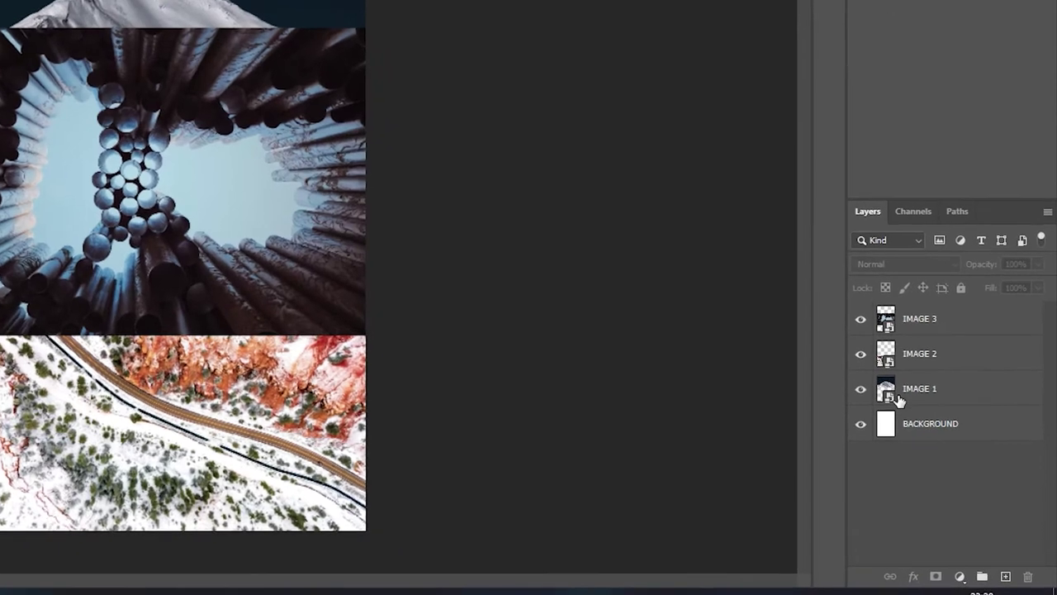
Rasterize the IMAGE 1, IMAGE 2 and IMAGE 3 layers one after another.
left_click(898, 400)
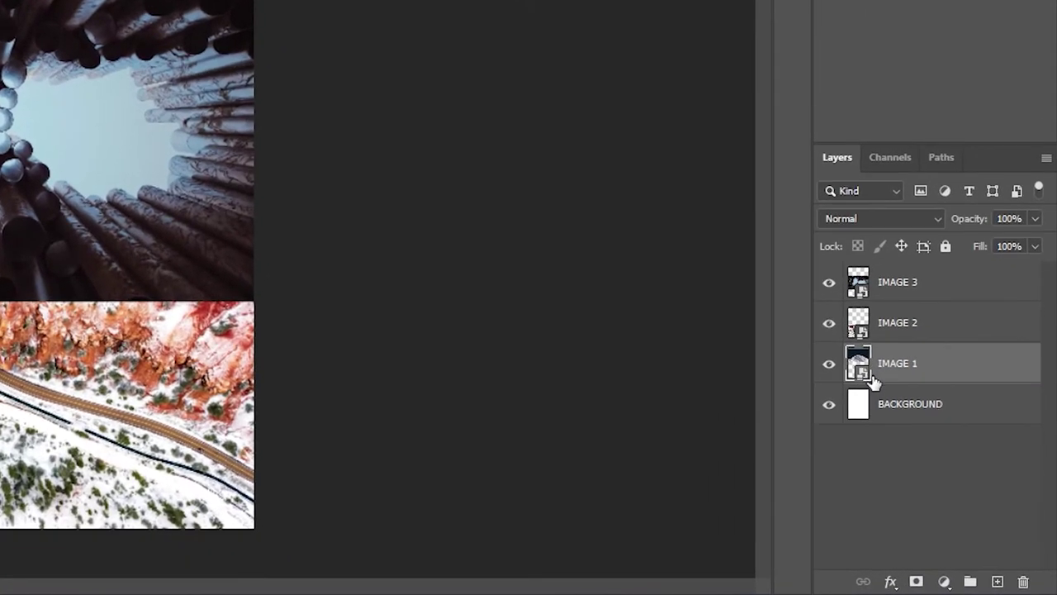
right_click(892, 373)
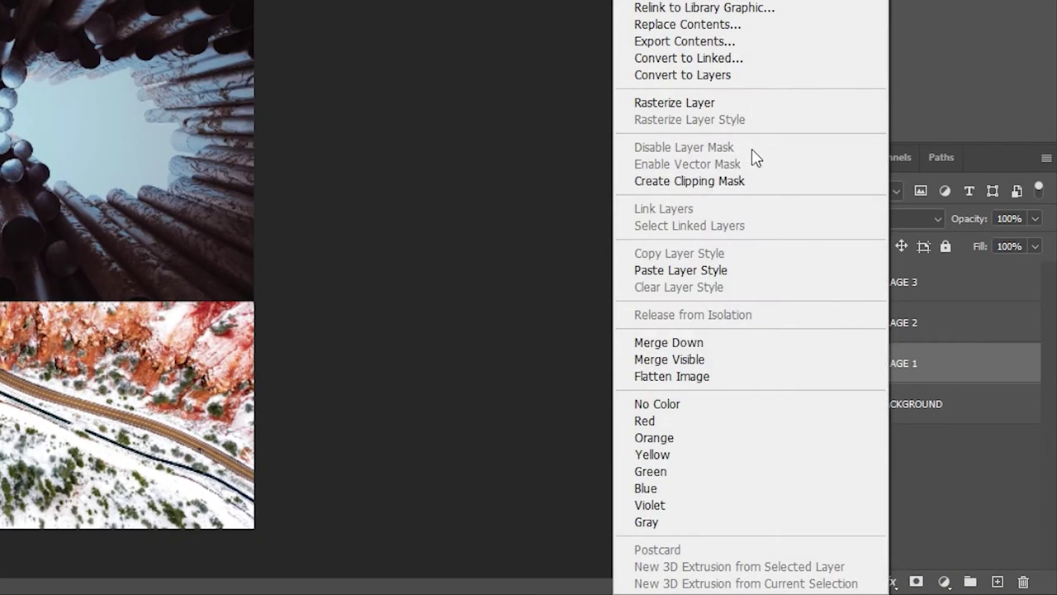
left_click(731, 103)
right_click(908, 328)
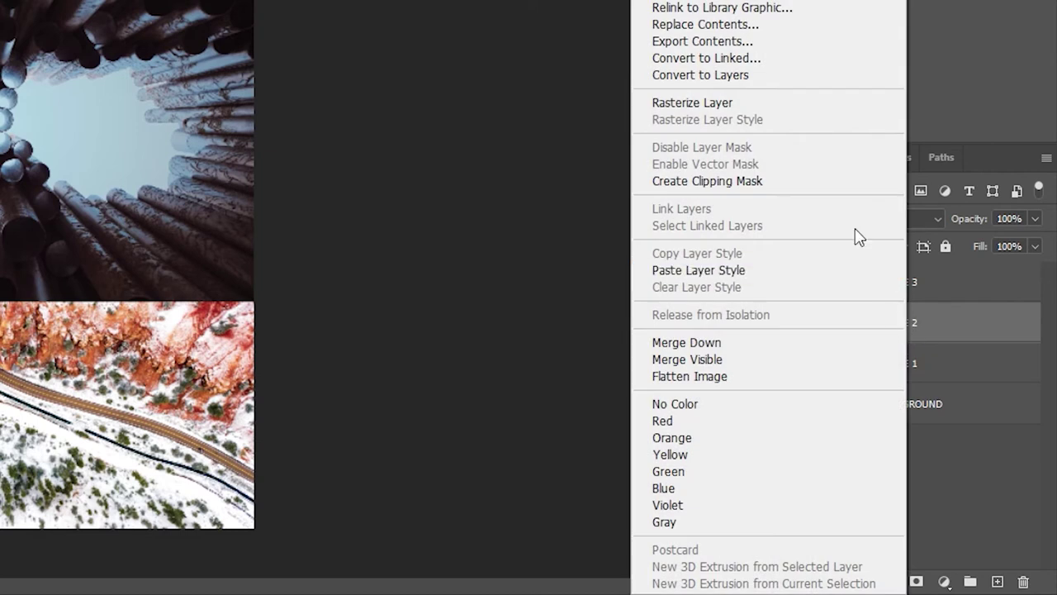
left_click(760, 105)
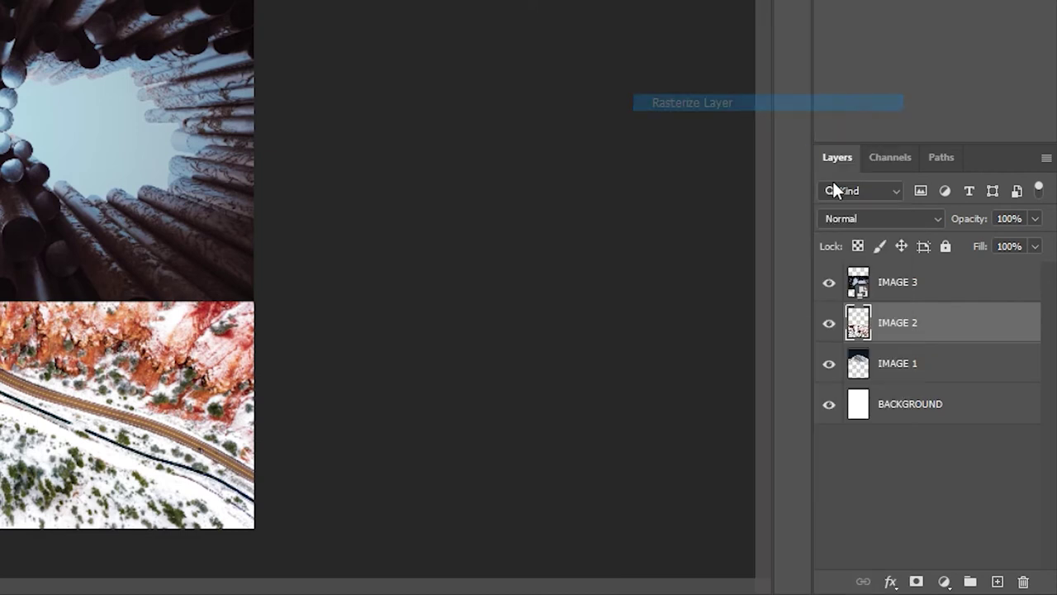
right_click(915, 283)
left_click(752, 106)
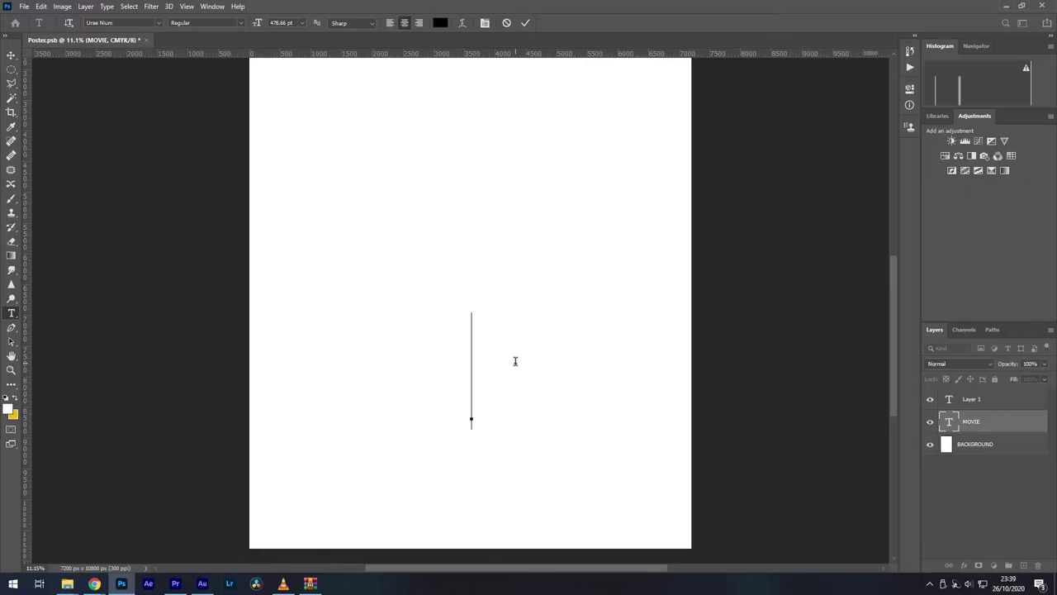
Add the MOVIE title and replace the credits layer text with a 'DIRECTED BY' director credit.
type("MOVIE")
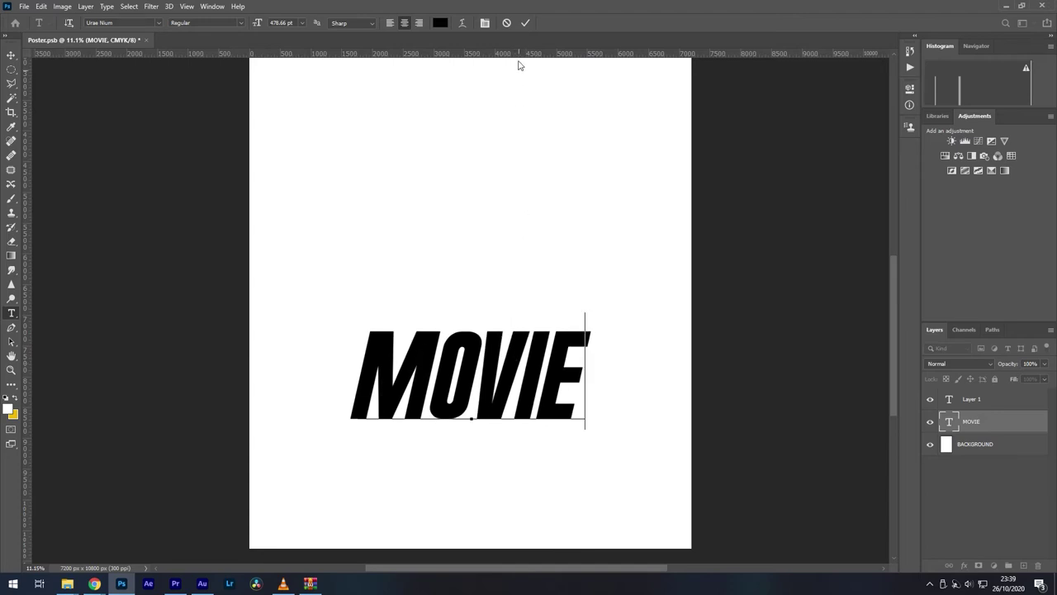
left_click(523, 23)
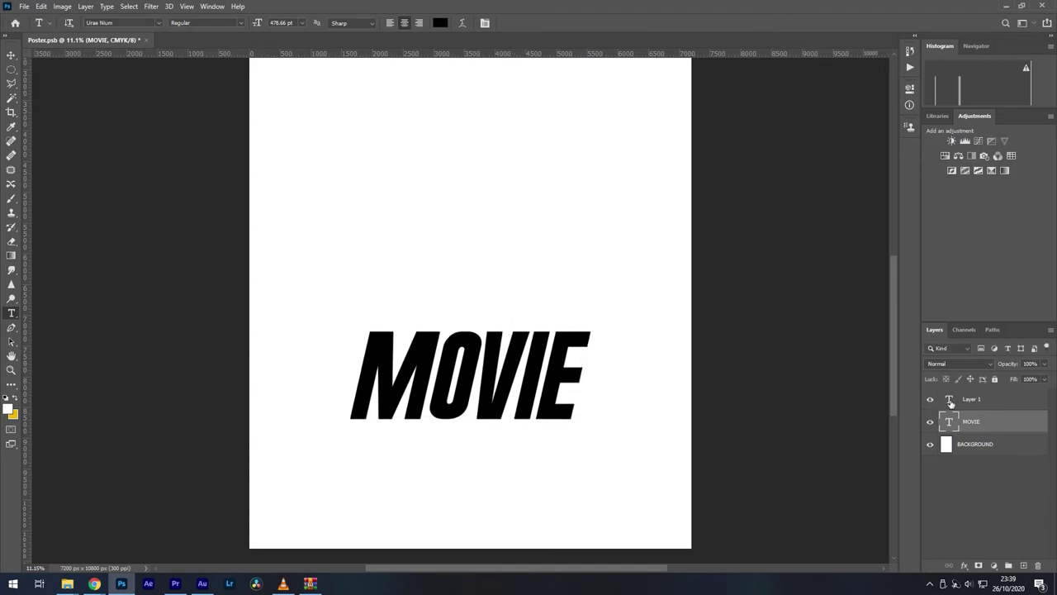
double_click(950, 400)
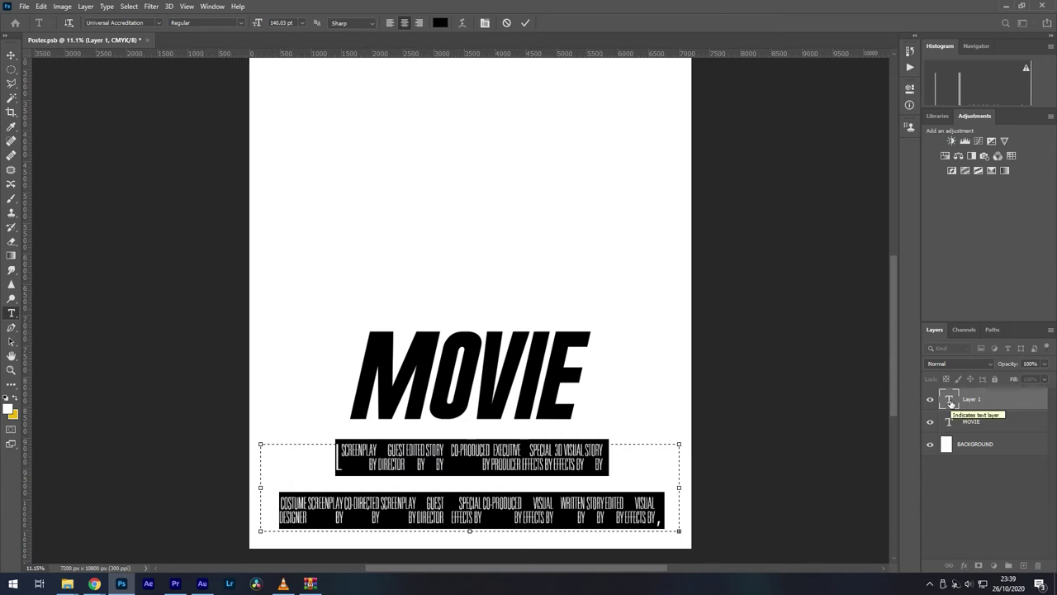
type("DIRECTED BY CHRISTOPHER")
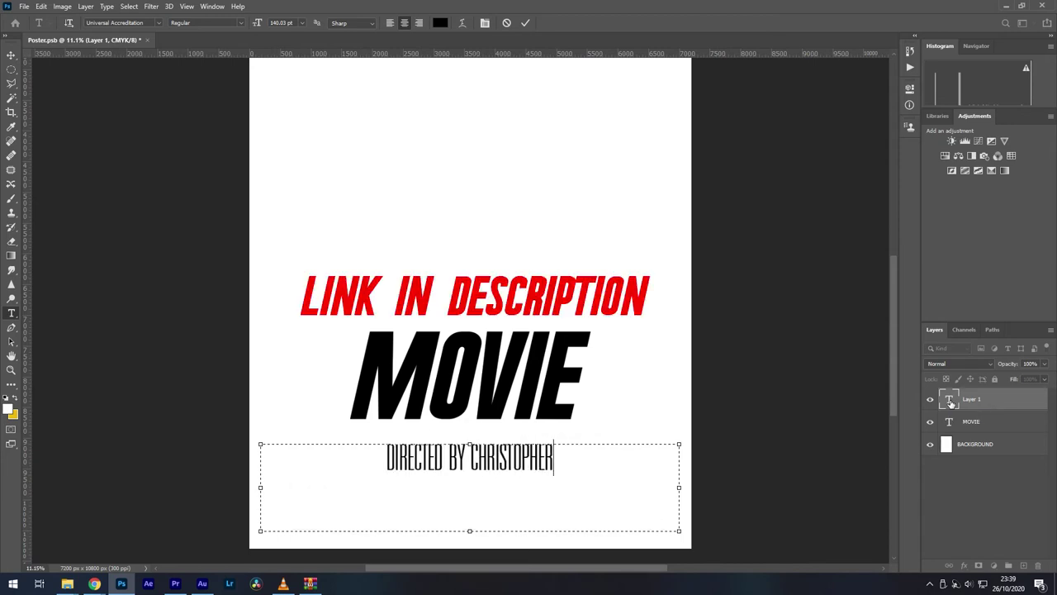
type(" NOLAN")
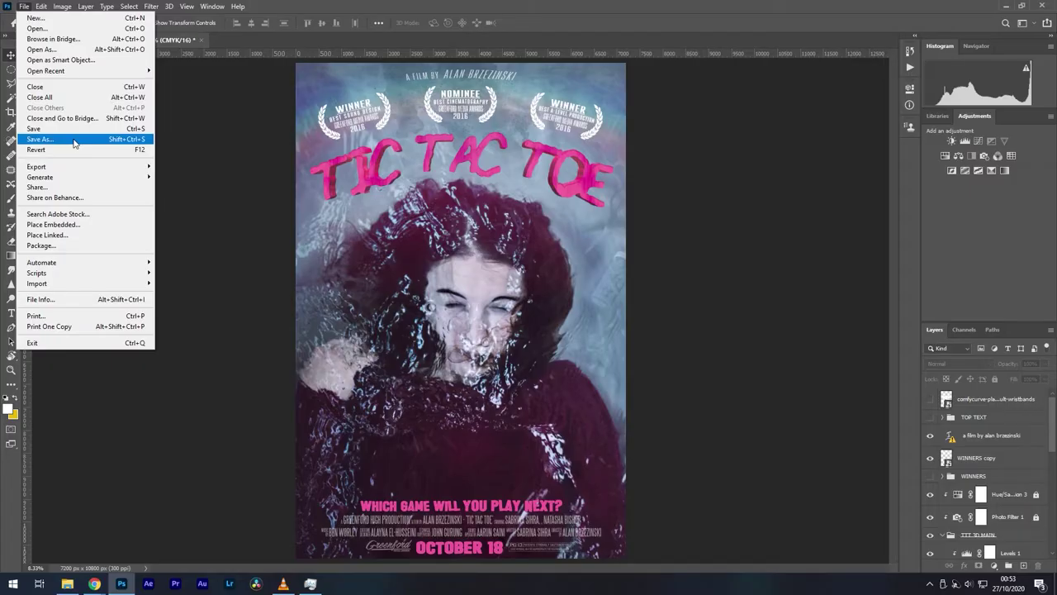
Save a copy of the poster as a Photoshop PDF, accepting the compatibility warning.
left_click(72, 140)
key("Return")
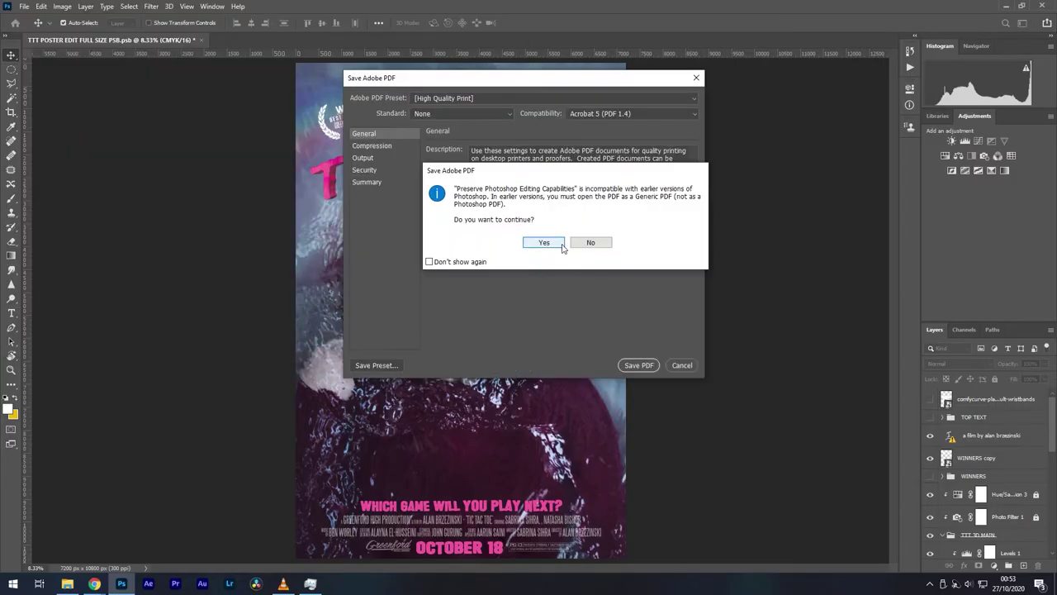
left_click(561, 246)
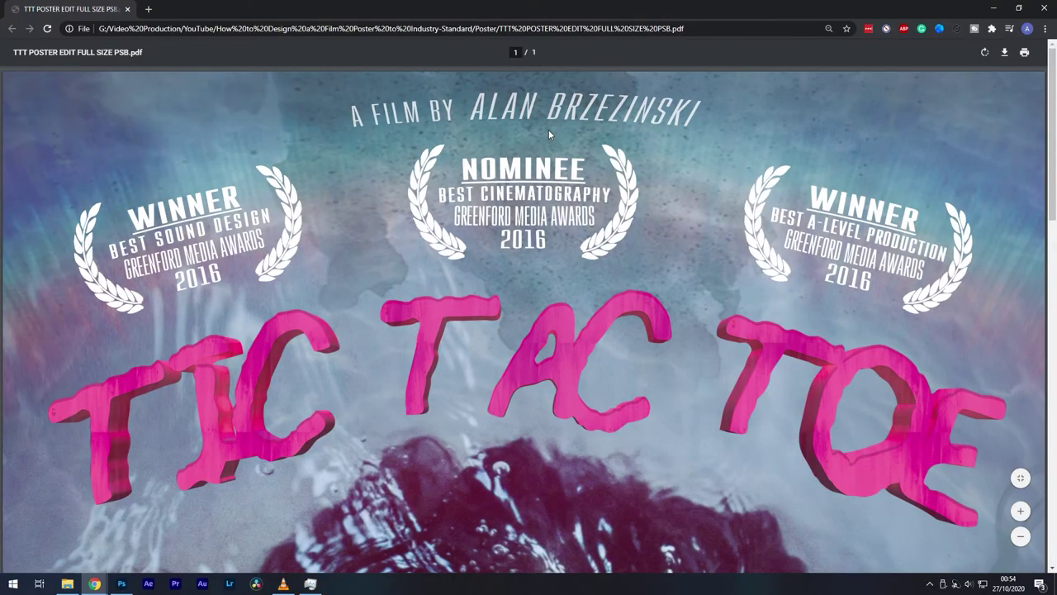
scroll(1050, 219, "down", 5)
scroll(1050, 231, "down", 1)
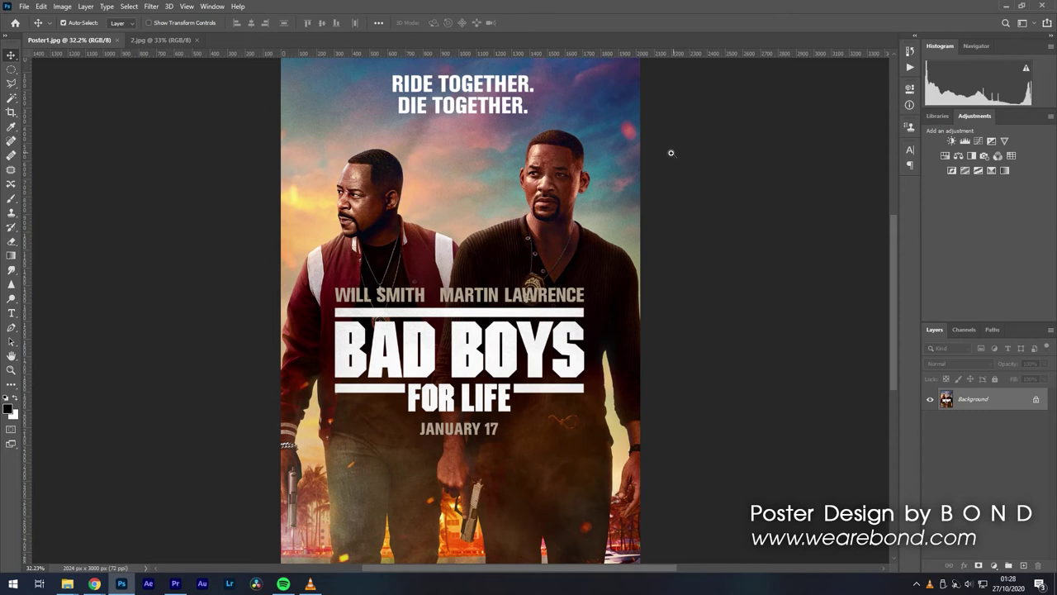
Zoom into the first reference poster, Poster1.jpg, closing in on the actors' faces.
key("z")
left_click_drag(427, 201, 510, 177)
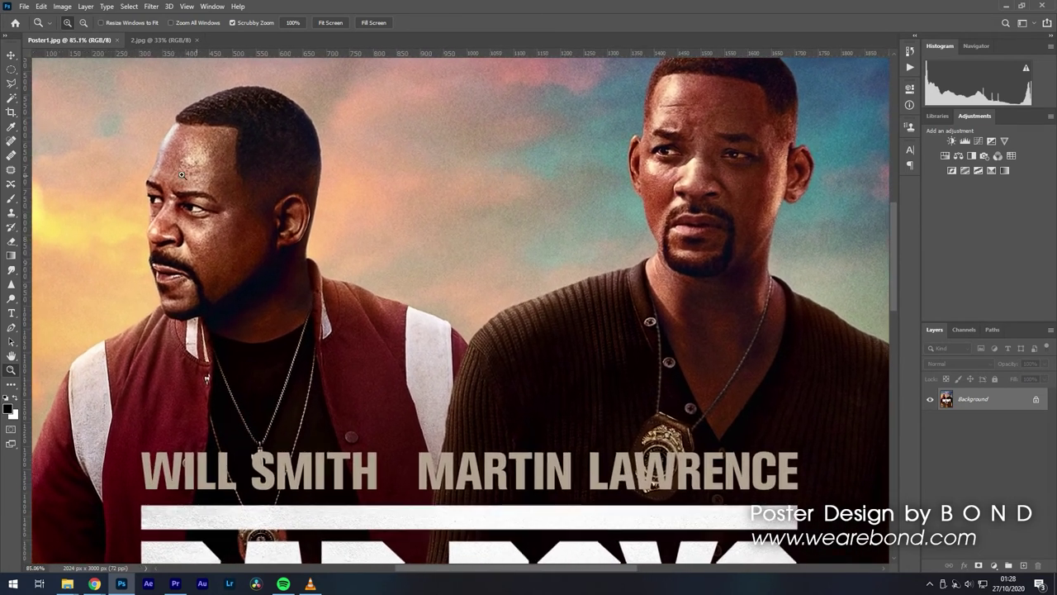
left_click_drag(75, 154, 82, 161)
key("v")
scroll(838, 310, "up", 1)
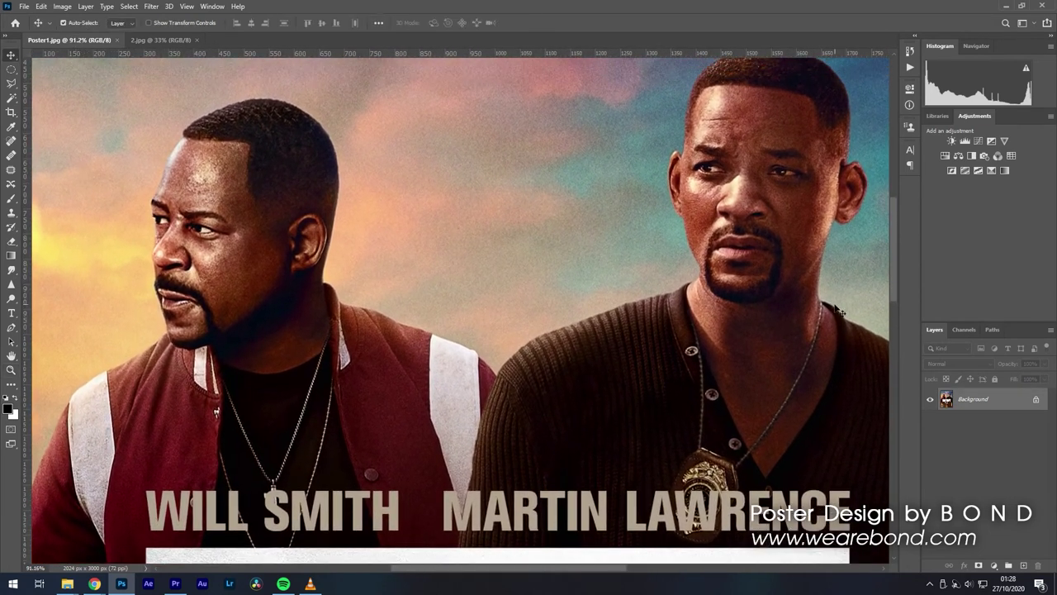
scroll(838, 310, "up", 1)
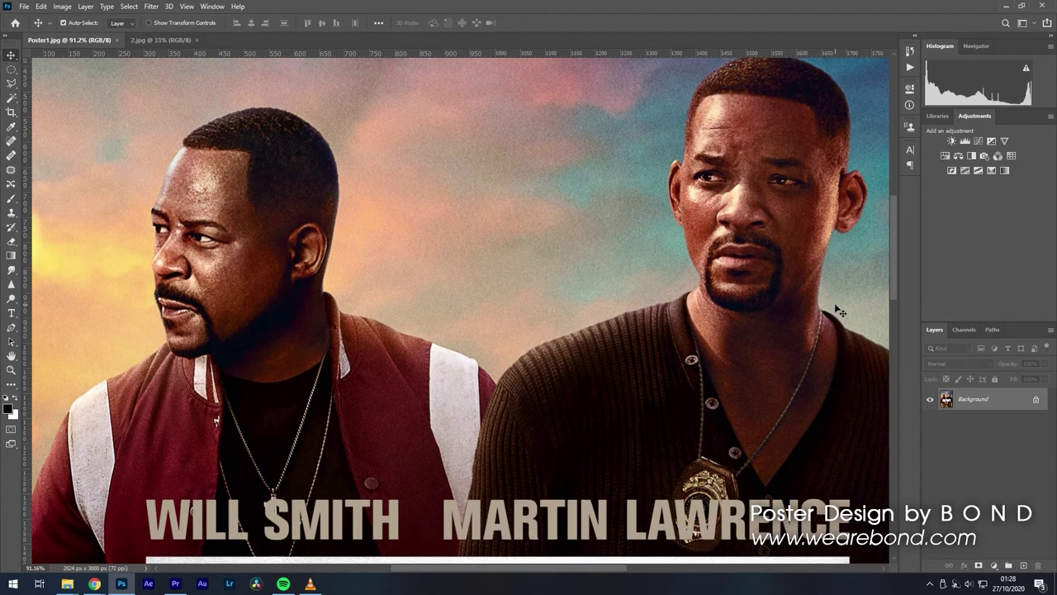
scroll(839, 310, "up", 1)
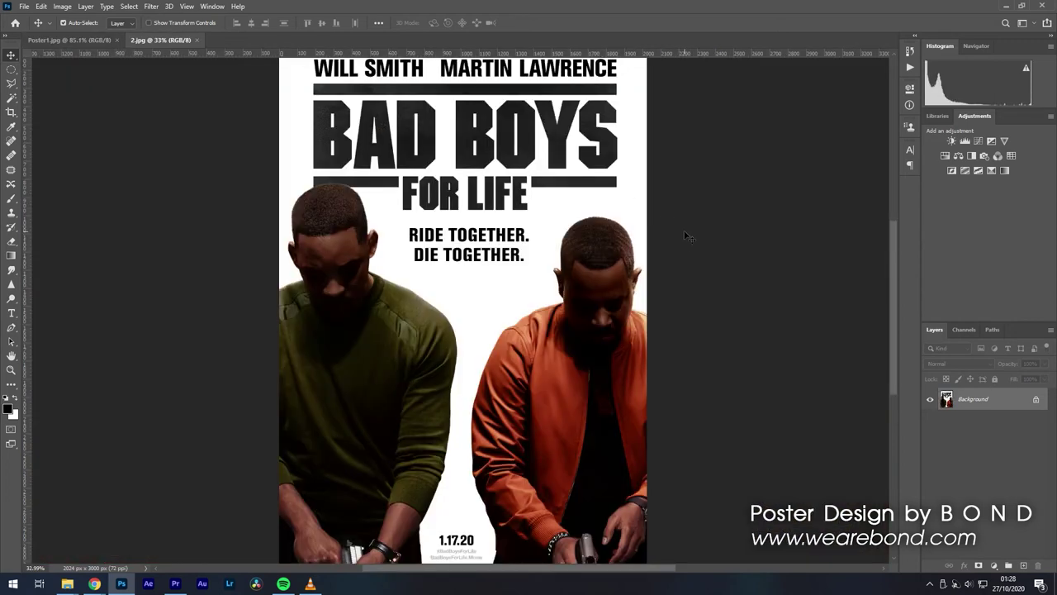
Zoom into the second reference poster, 2.jpg, for a close view of its tagline.
key("z")
left_click_drag(507, 350, 528, 352)
left_click_drag(379, 309, 399, 308)
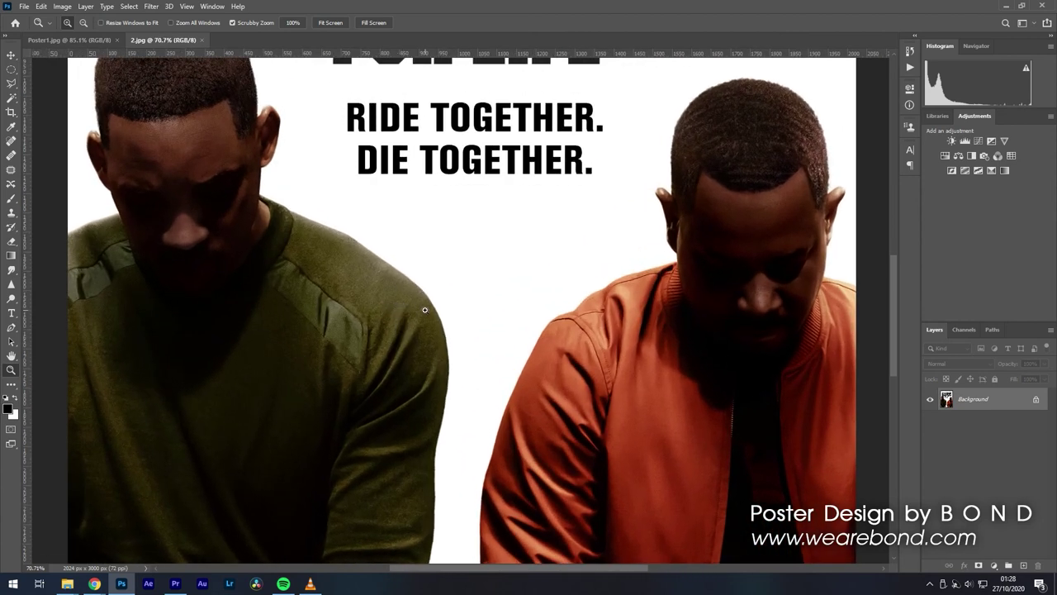
left_click_drag(449, 314, 453, 314)
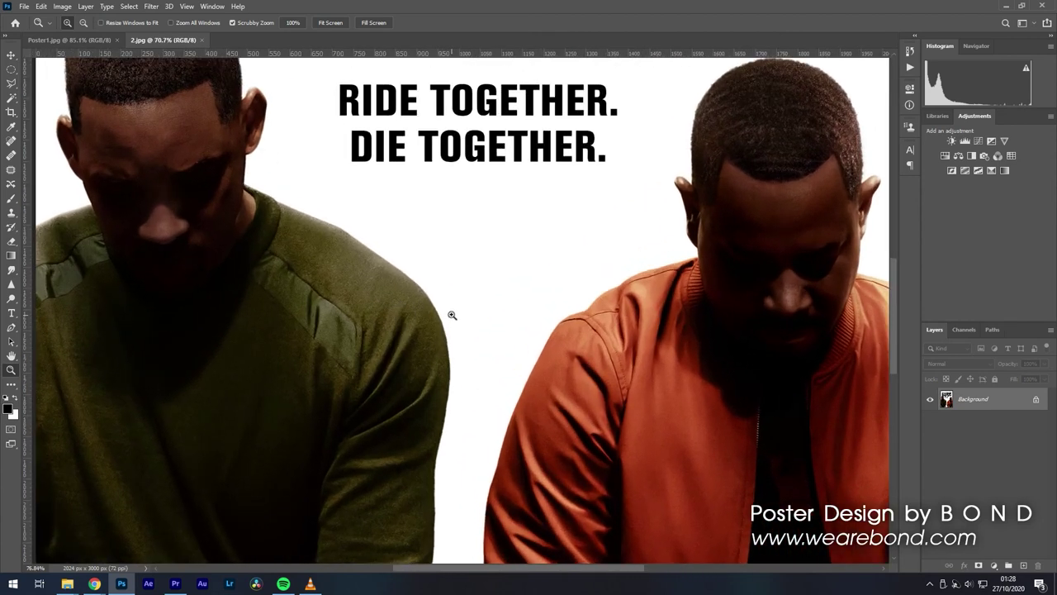
key("v")
scroll(465, 320, "up", 1)
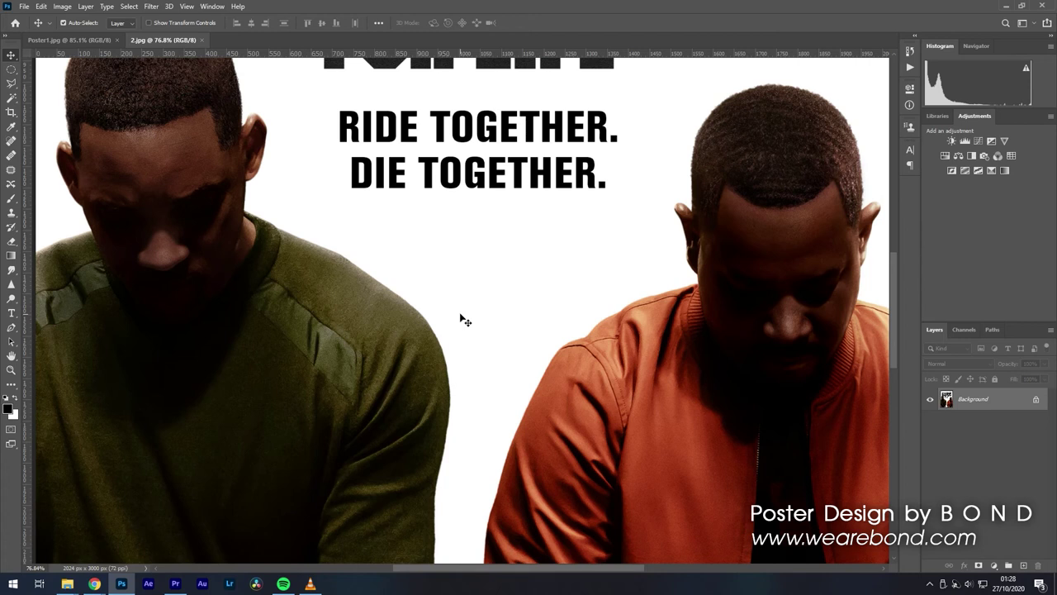